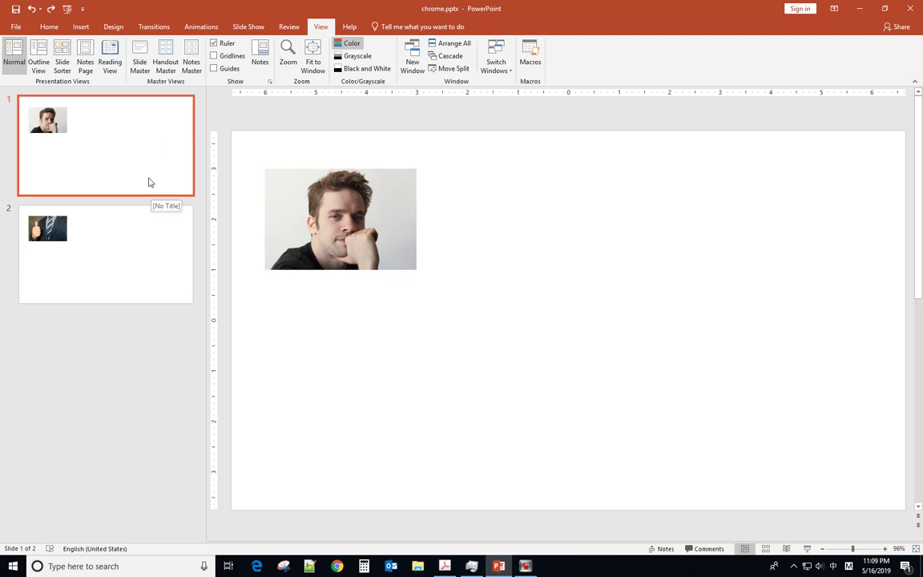
Step: Duplicate slide 1 and replace the portrait picture on the copy with images.jfif from the Pictures folder
right_click(99, 124)
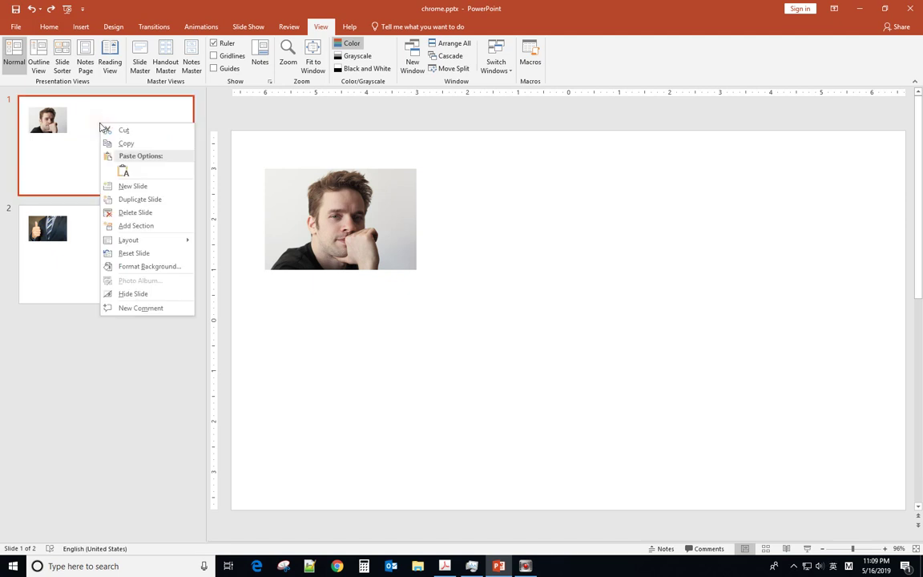
left_click(130, 199)
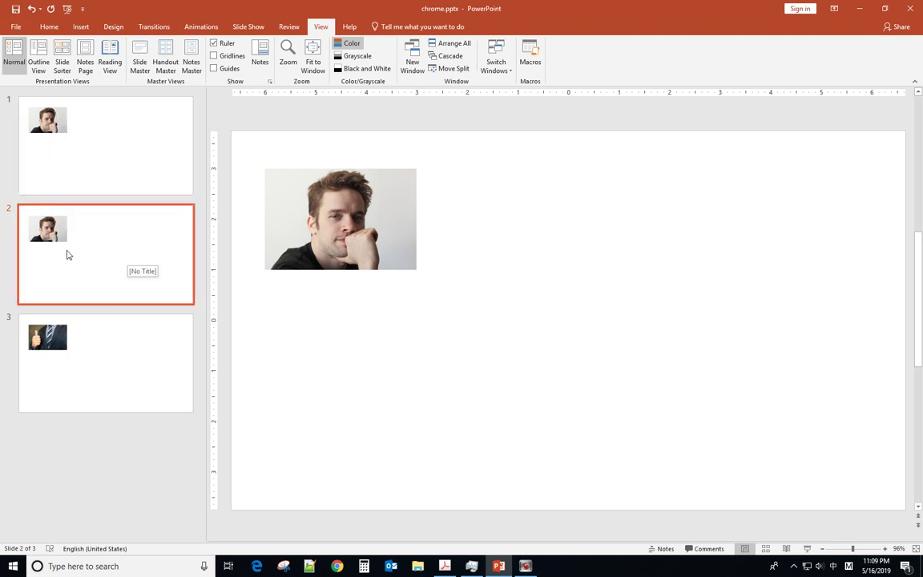
left_click(337, 245)
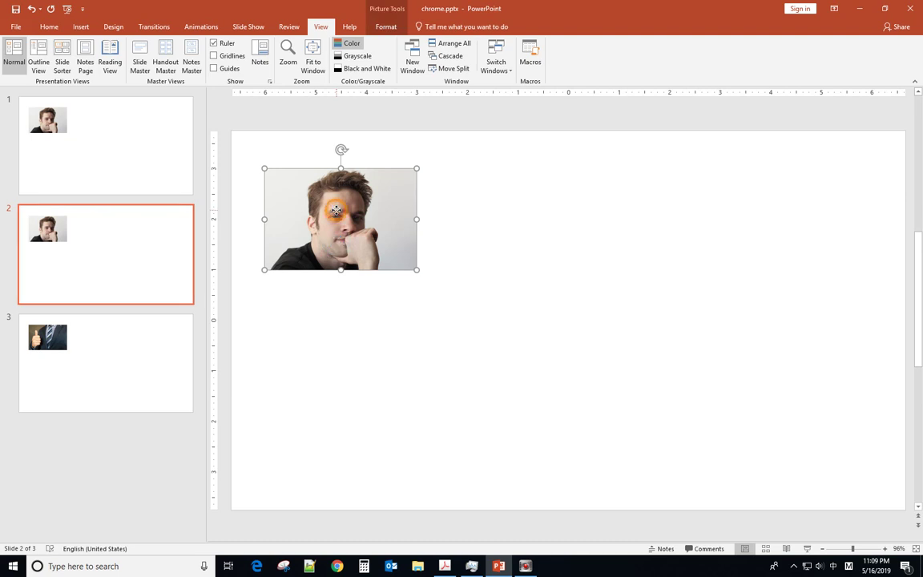
right_click(337, 211)
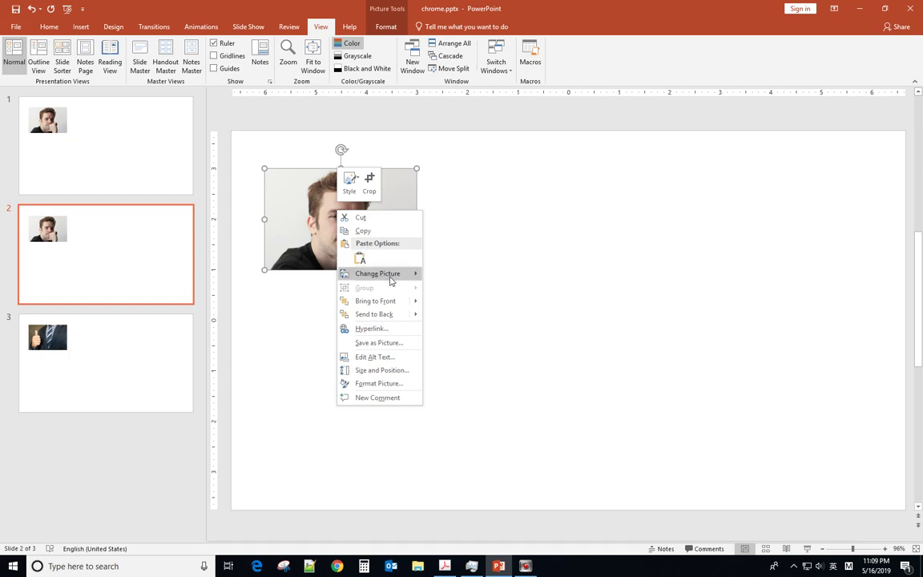
mouse_move(376, 273)
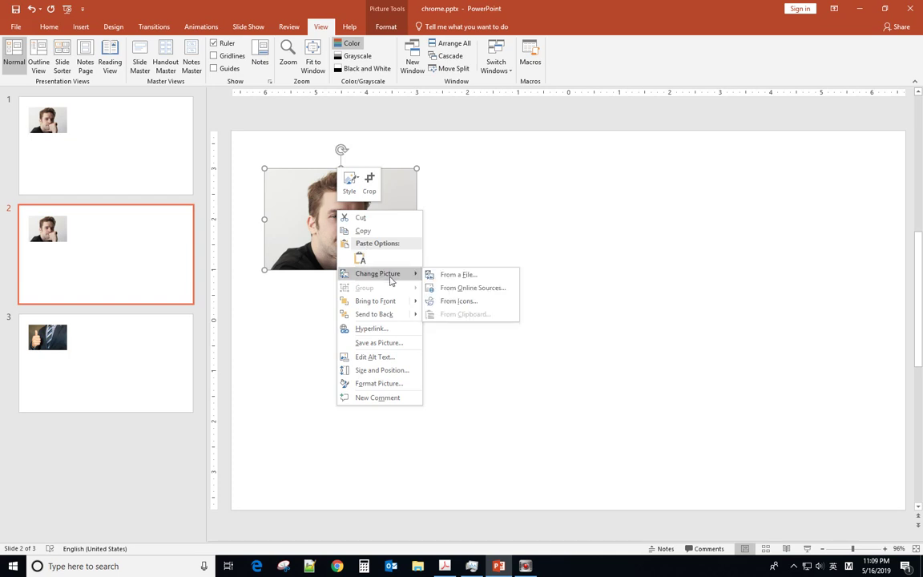
left_click(456, 276)
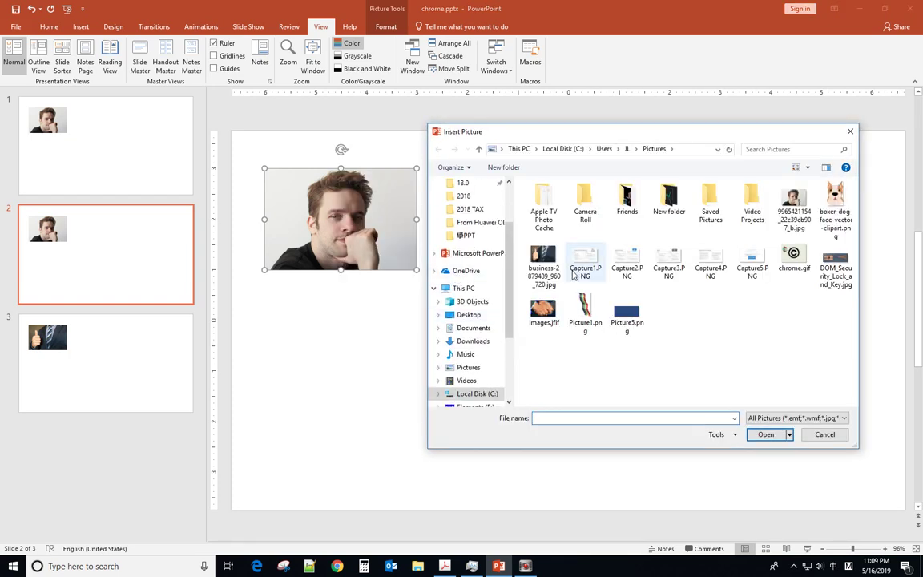
left_click(539, 308)
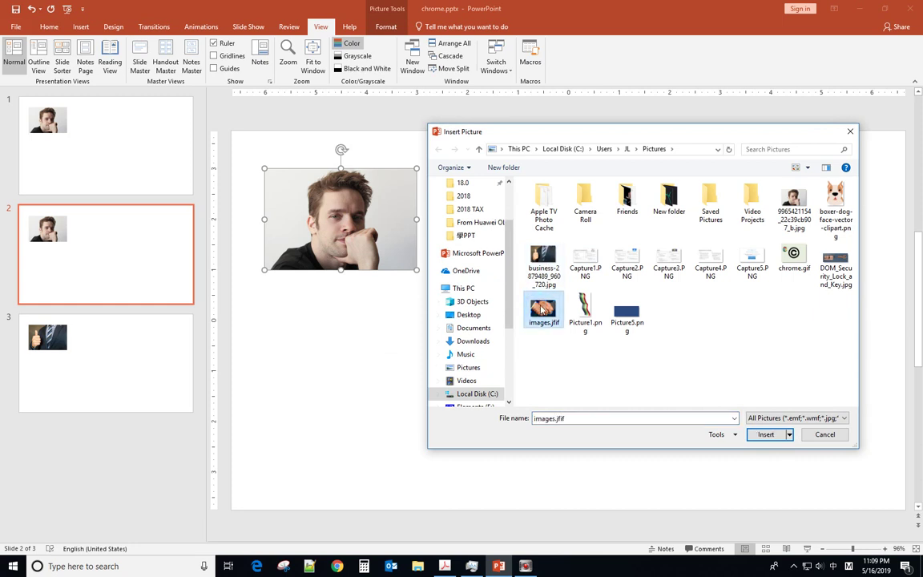
left_click(759, 440)
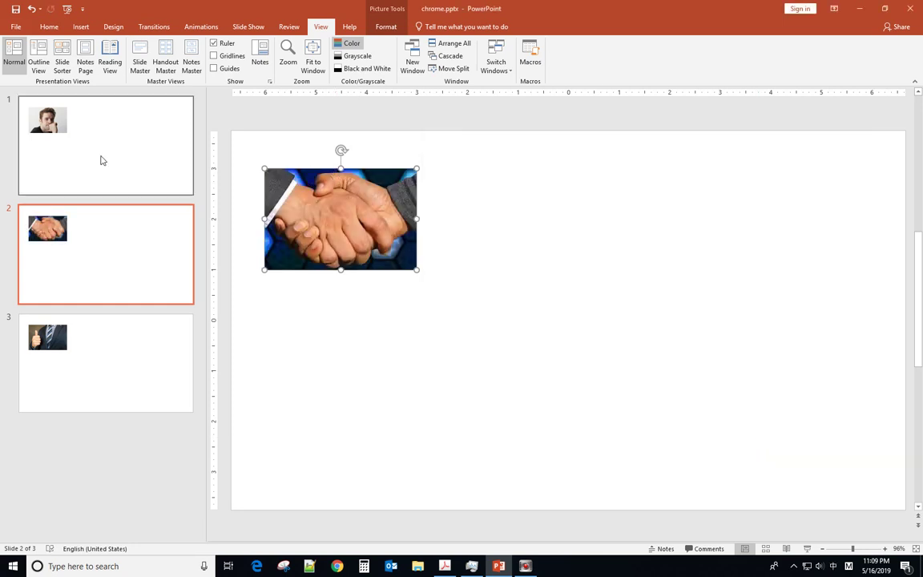
Step: Turn on the gridlines and check the pictures on slides 1 and 2 against them up close
left_click(100, 160)
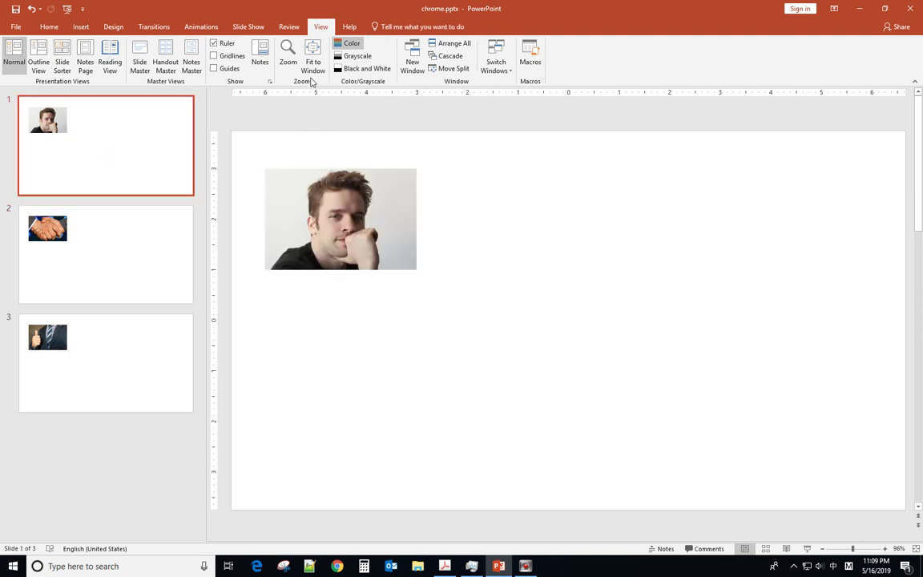
left_click(224, 57)
left_click(327, 220)
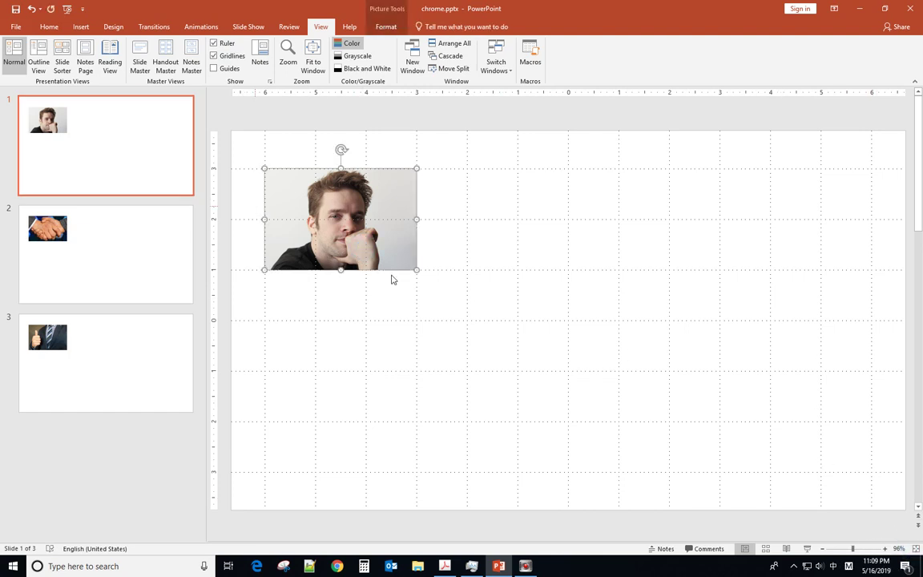
left_click(870, 549)
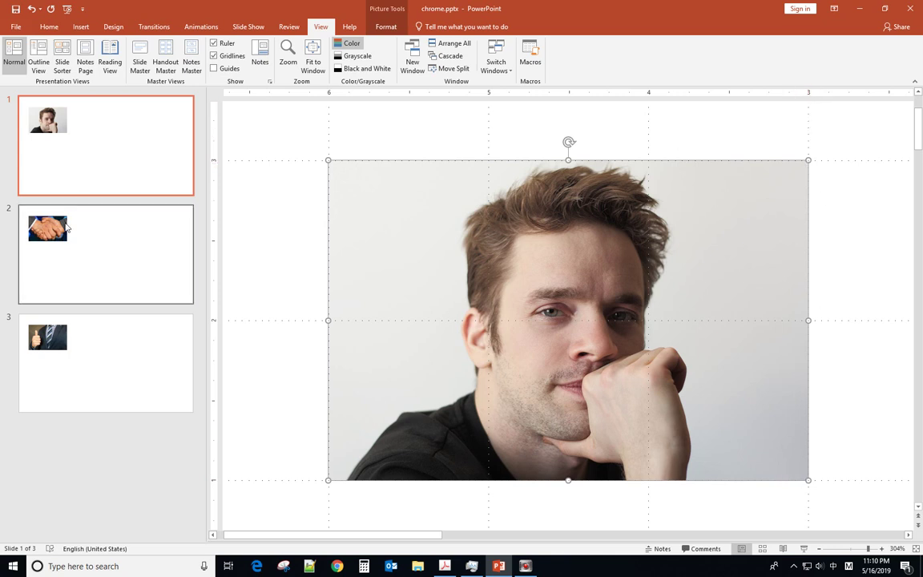
left_click(65, 257)
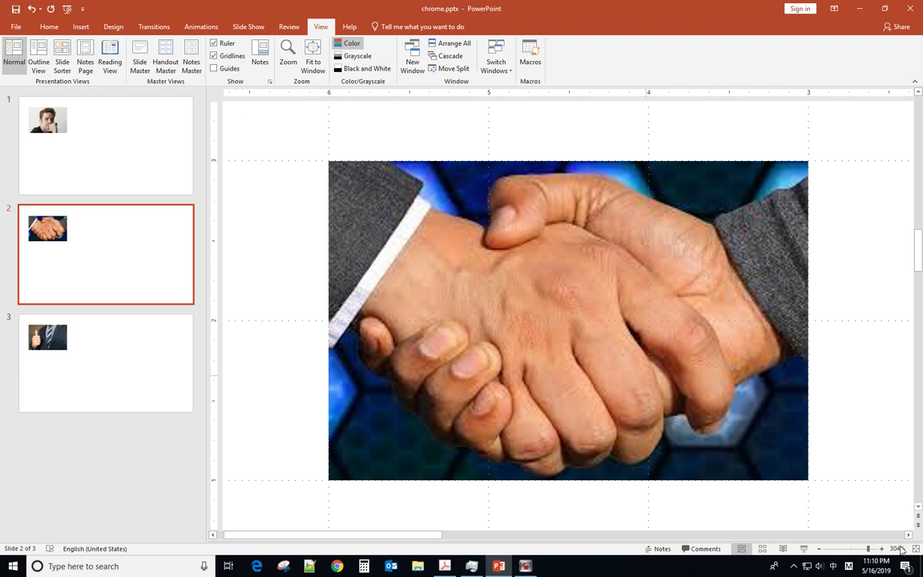
left_click(849, 548)
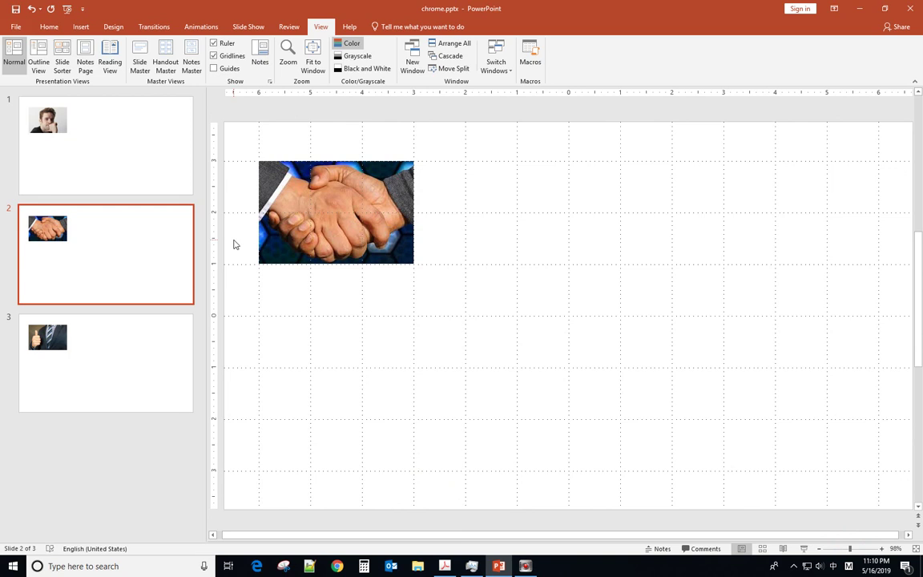
Step: Replace the handshake picture on slide 2 with DOM_Security_Lock_and_Key.jpg
left_click(373, 206)
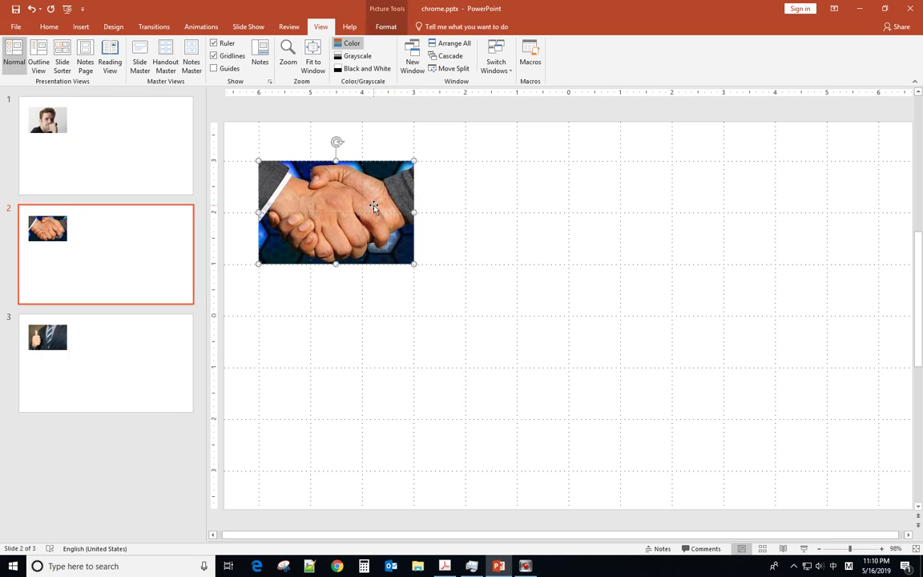
right_click(373, 207)
mouse_move(426, 269)
left_click(486, 271)
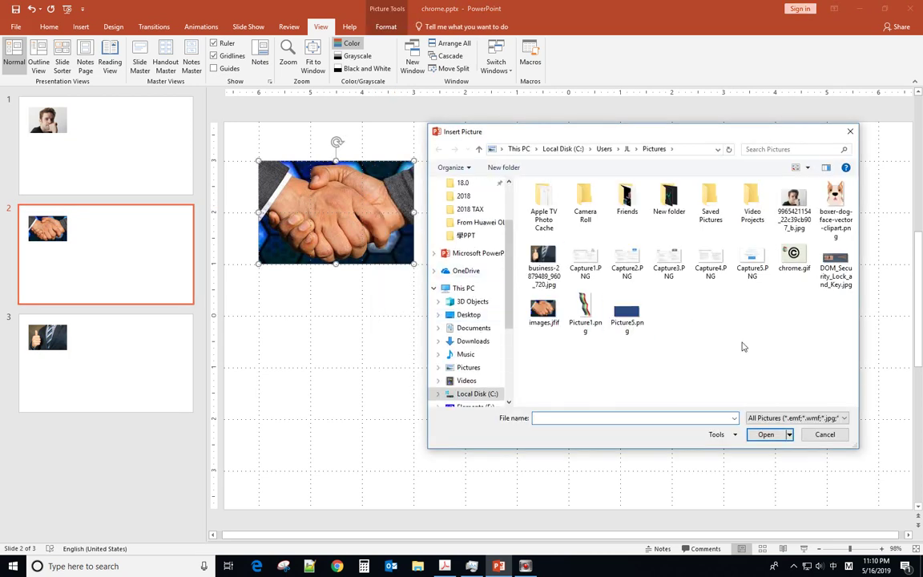
left_click(833, 263)
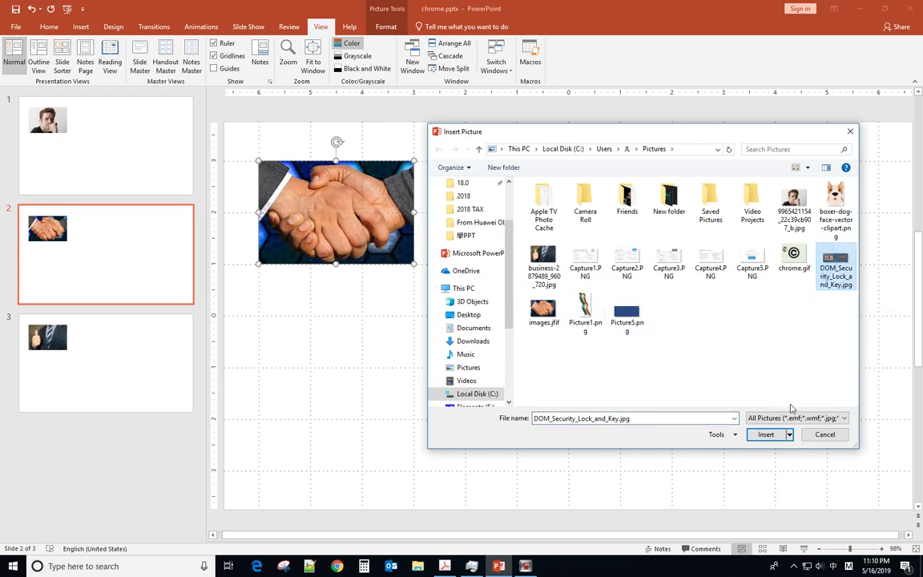
left_click(762, 438)
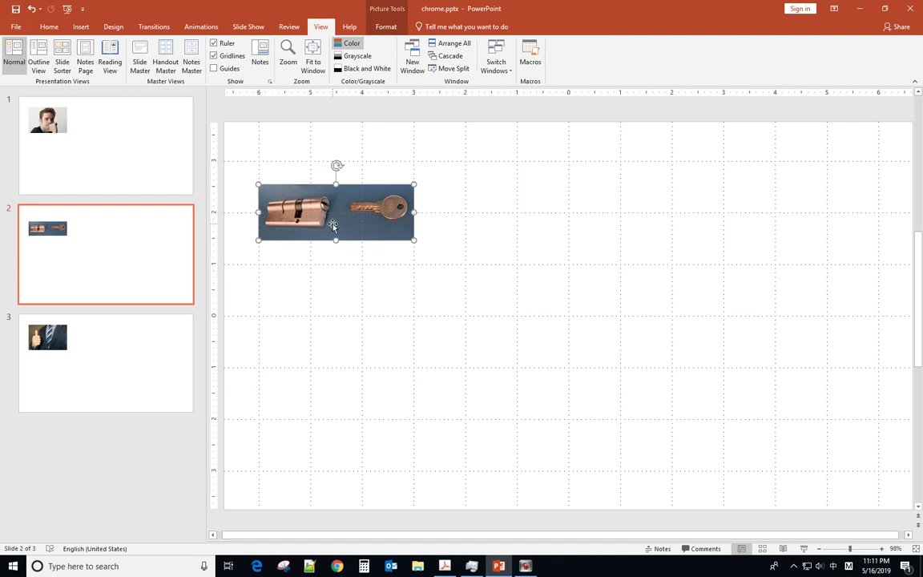
Step: Crop the key side of the lock picture so it is about 2.17" wide
left_click(385, 26)
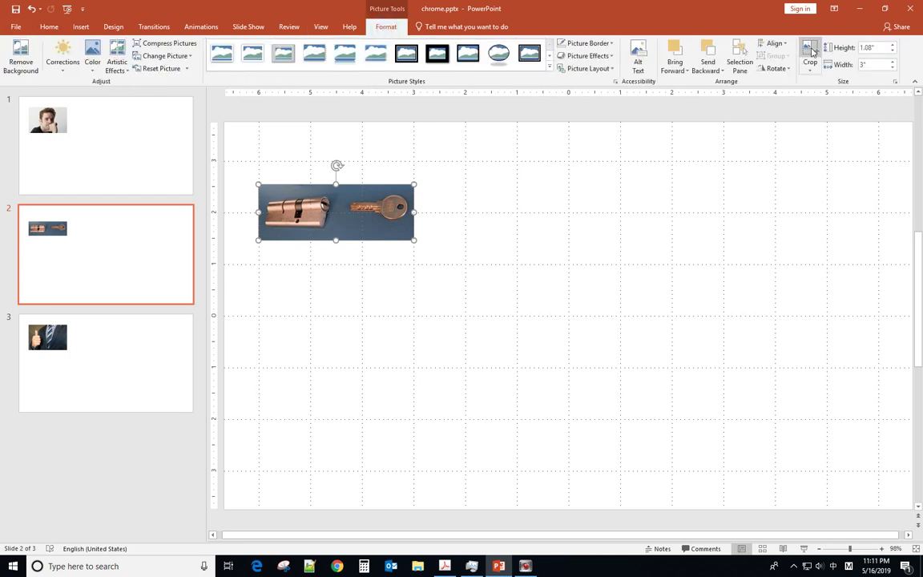
left_click(811, 52)
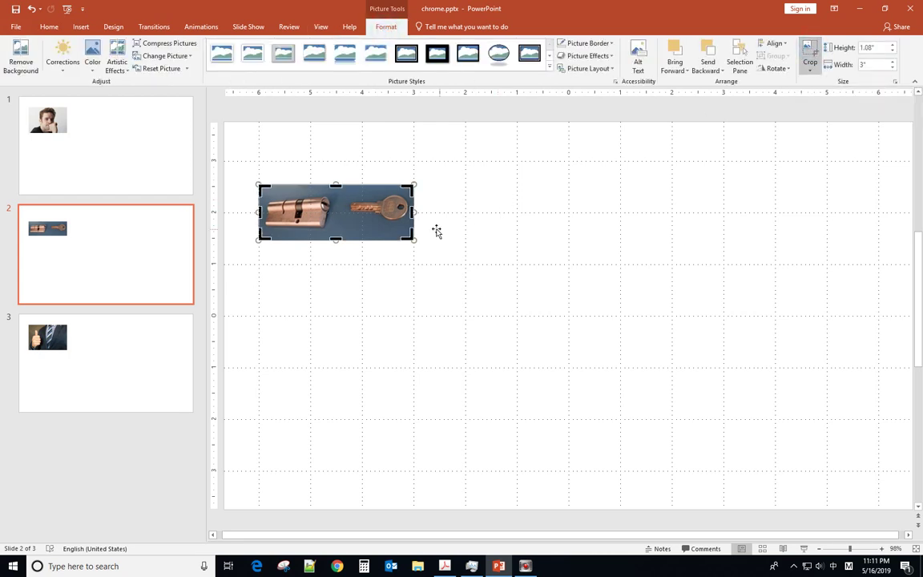
left_click_drag(411, 212, 370, 213)
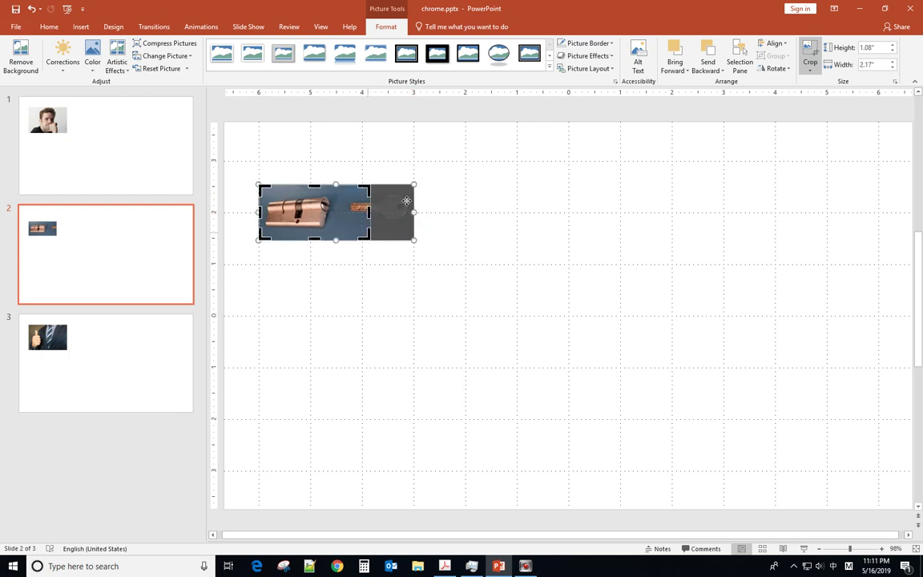
left_click(809, 54)
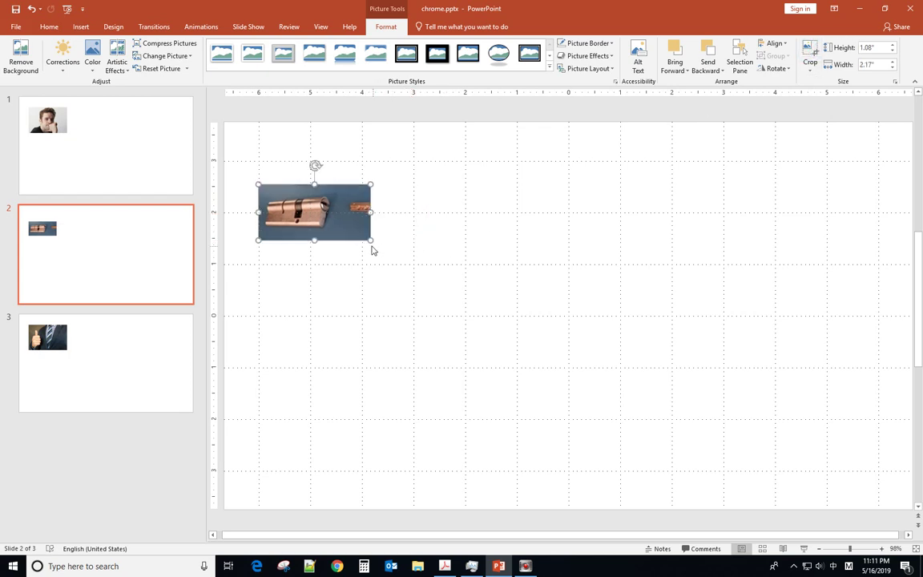
Step: Enlarge the cropped lock picture to about 3.01" wide and 1.96" high, fitting the gridlines
left_click_drag(371, 240, 413, 262)
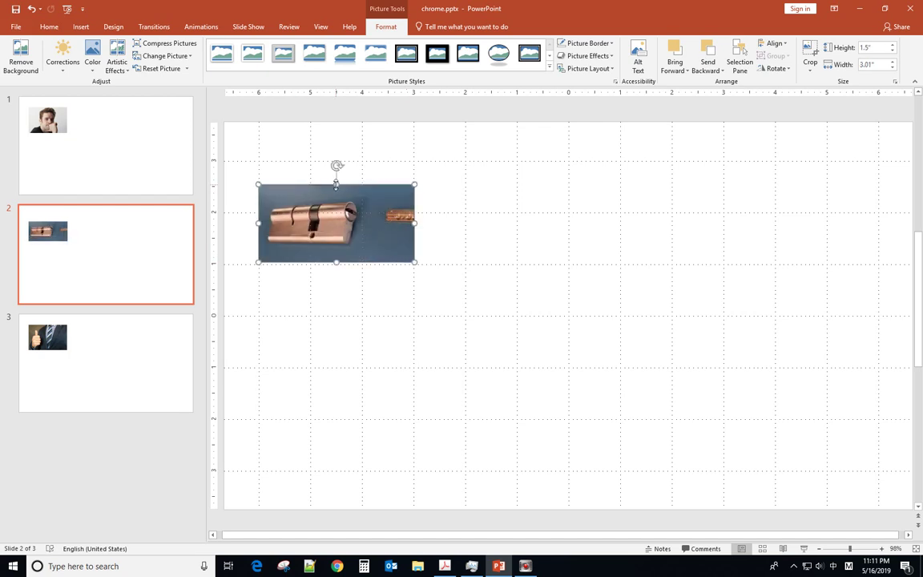
left_click_drag(336, 184, 341, 163)
left_click_drag(335, 261, 336, 264)
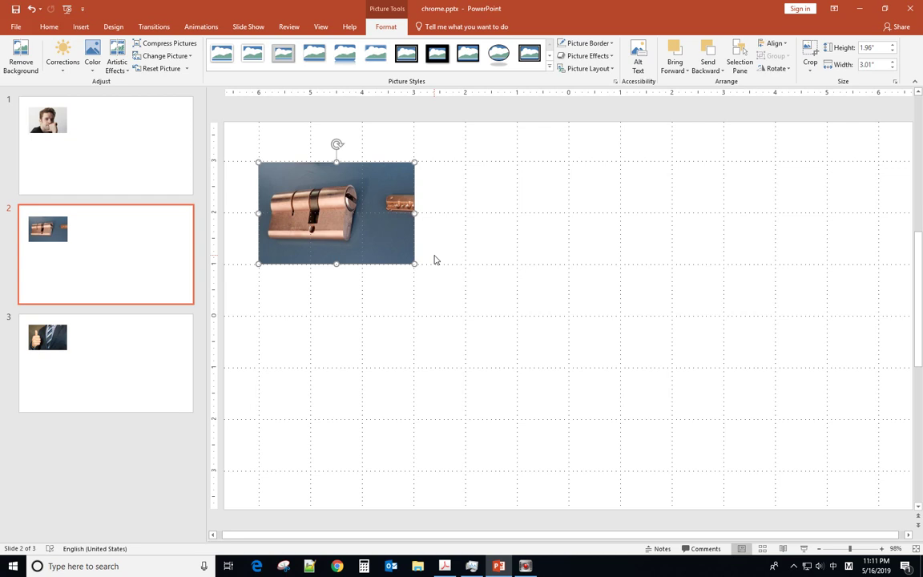
Step: Delete the lock picture from slide 2, and remove the portrait and thumbs-up slides to leave one blank slide
key("Delete")
left_click(103, 149)
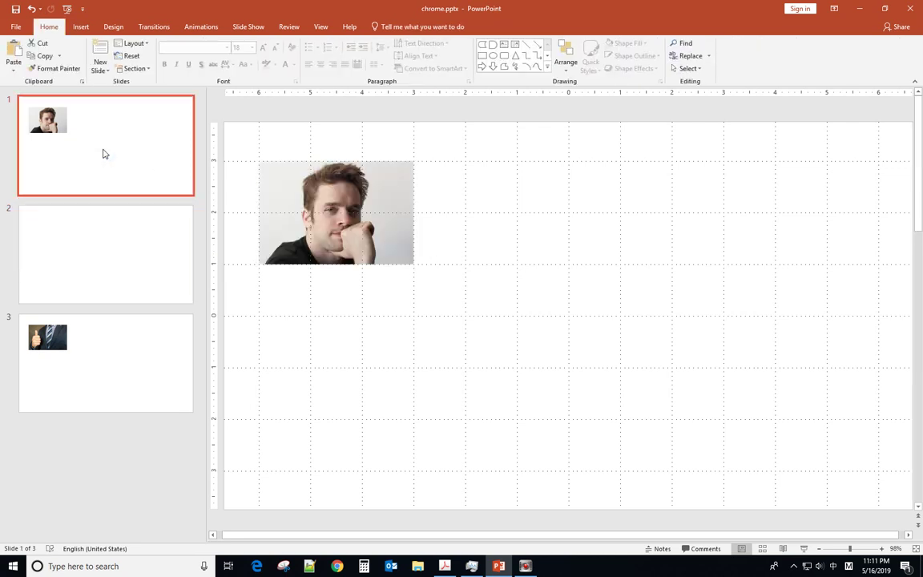
left_click(94, 243)
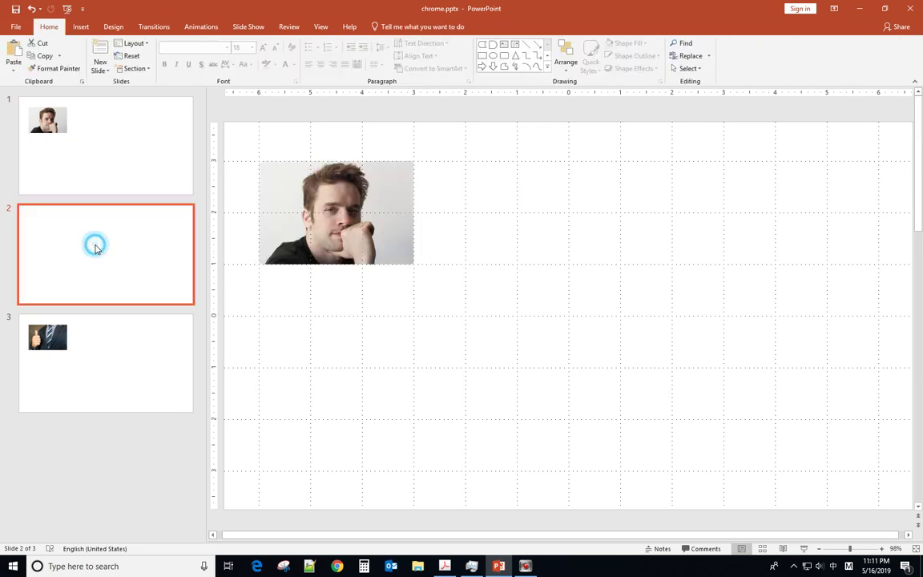
left_click(125, 186)
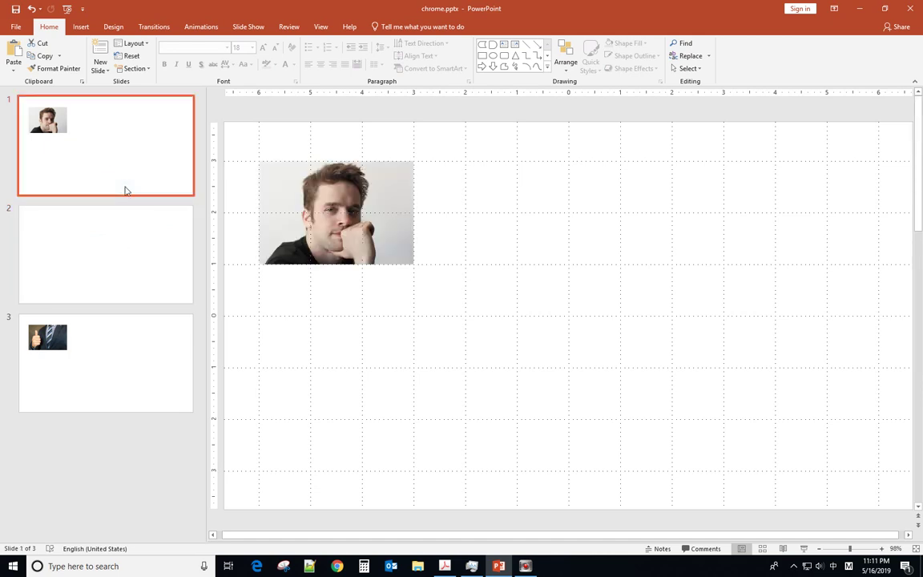
key("Delete")
left_click(126, 283)
key("Delete")
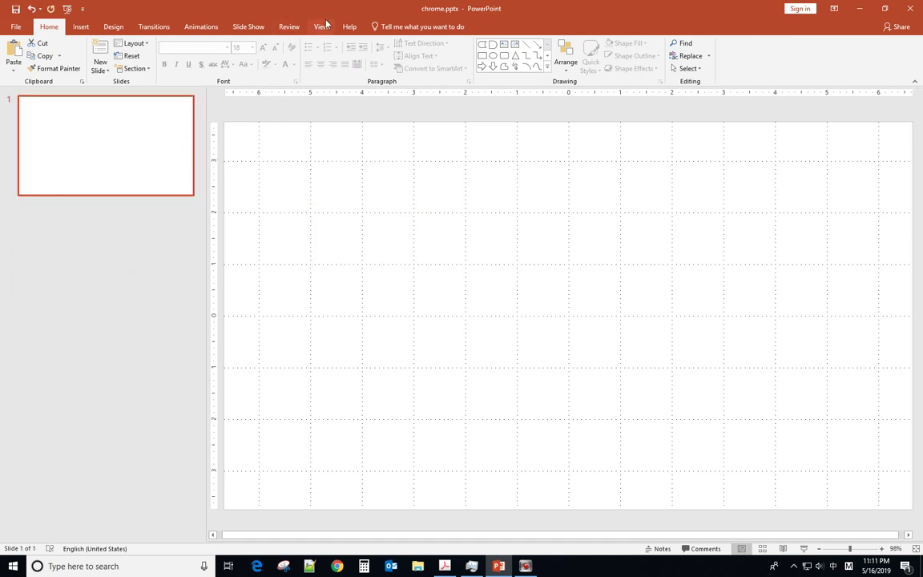
Step: Draw a horizontal text box about 3" wide and 2.04" high, starting near the 6-inch and 3-inch gridlines
left_click(81, 28)
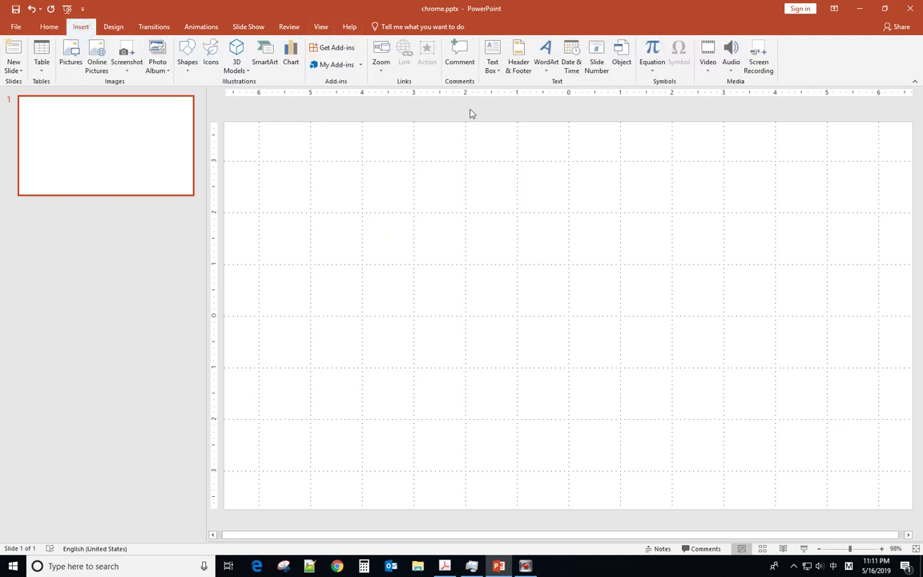
left_click(494, 72)
left_click(498, 82)
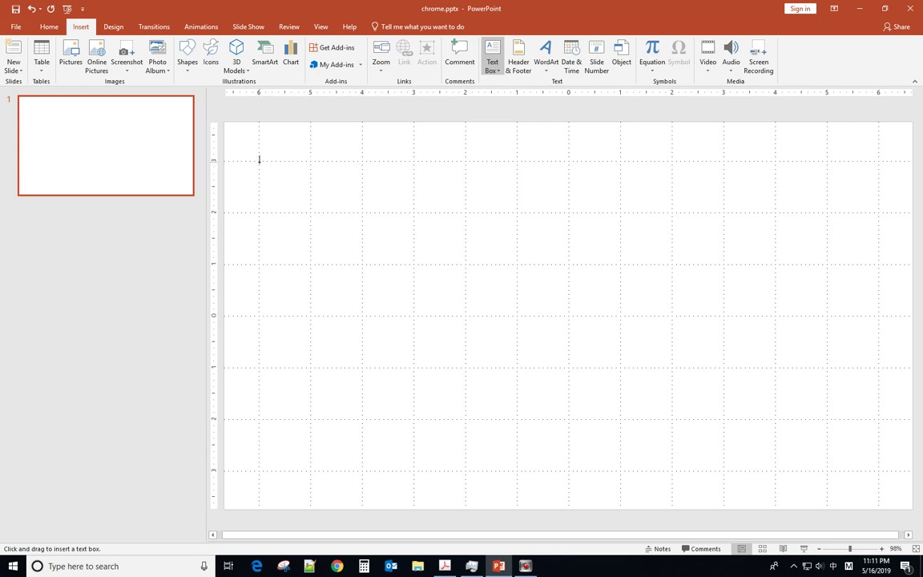
mouse_move(258, 157)
left_mouse_down()
mouse_move(425, 187)
mouse_move(412, 264)
left_mouse_up()
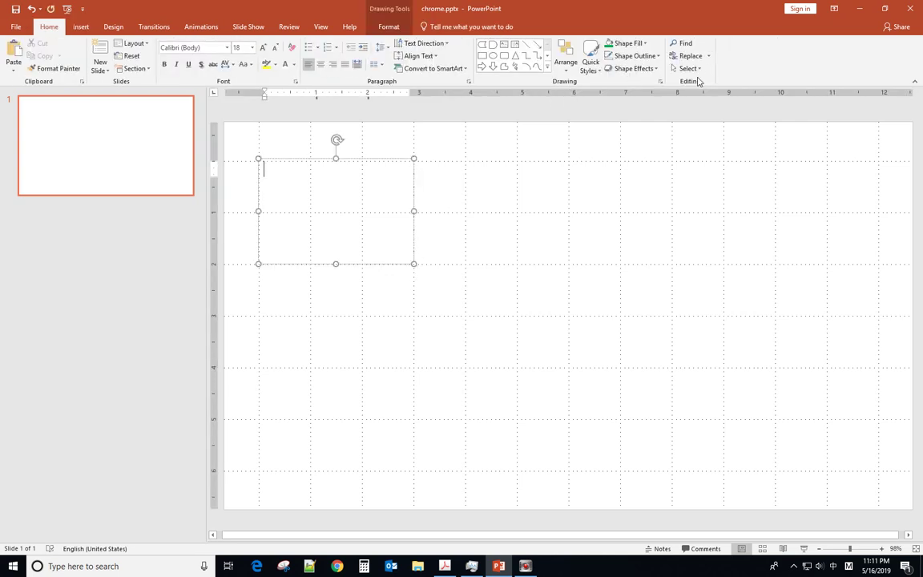
Step: Set the text box's shape outline to the darkest blue theme color
left_click(388, 27)
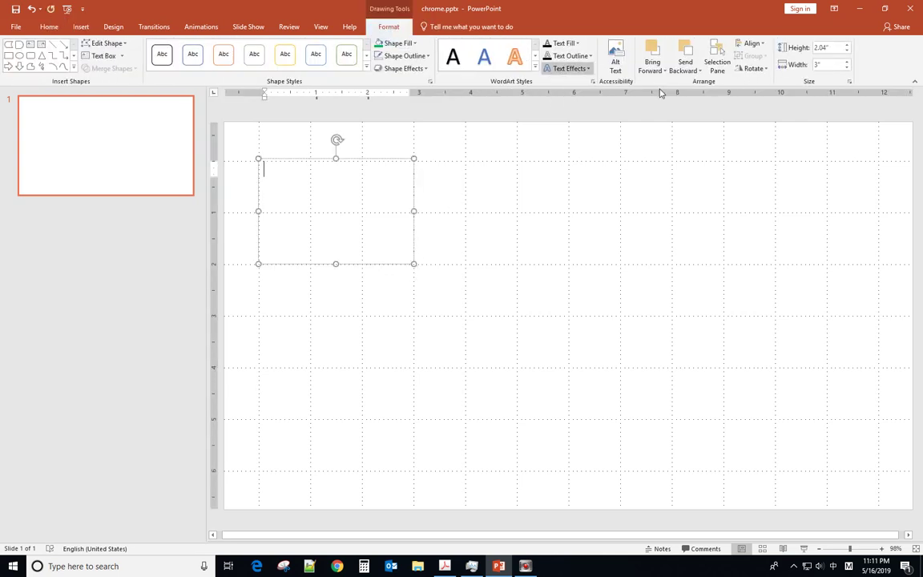
left_click(590, 56)
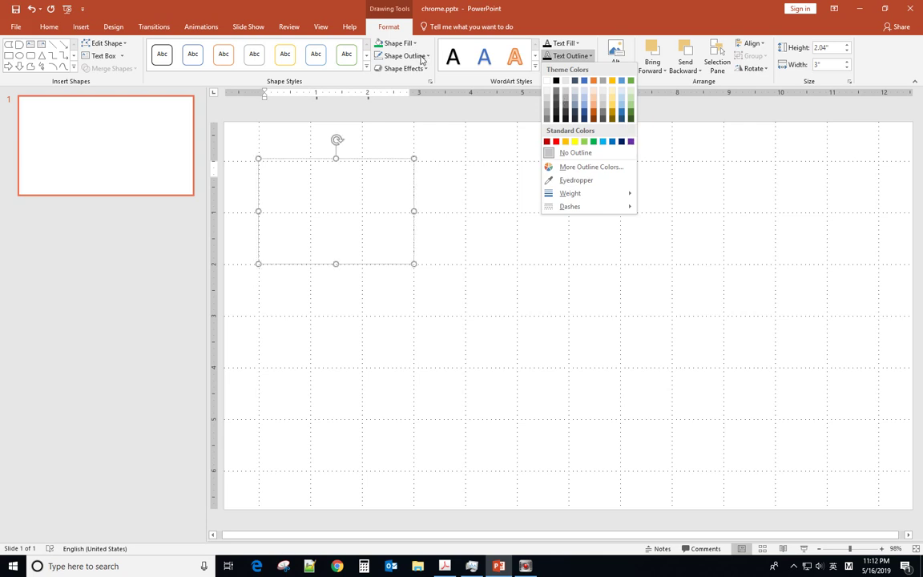
left_click(423, 56)
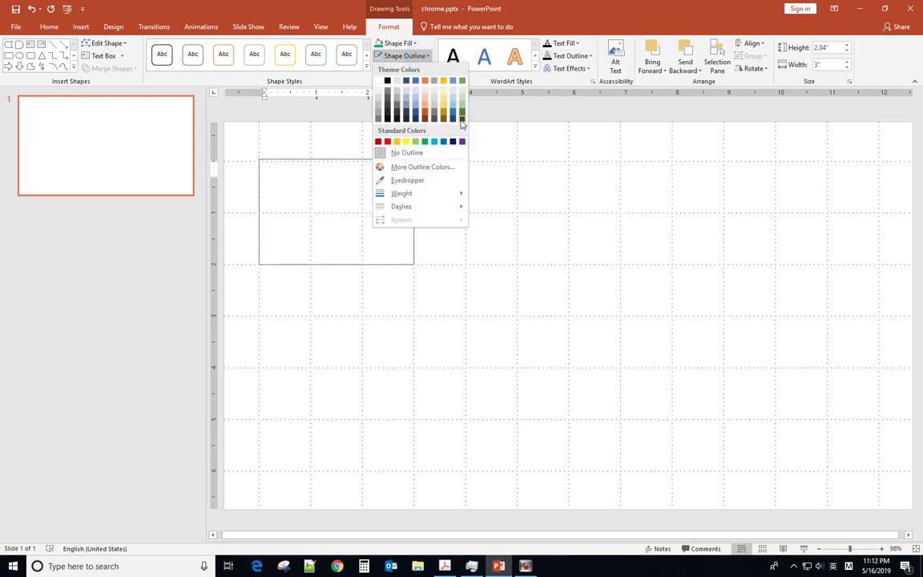
left_click(453, 120)
Step: Set the text box's outline weight to 6 pt
left_click(427, 60)
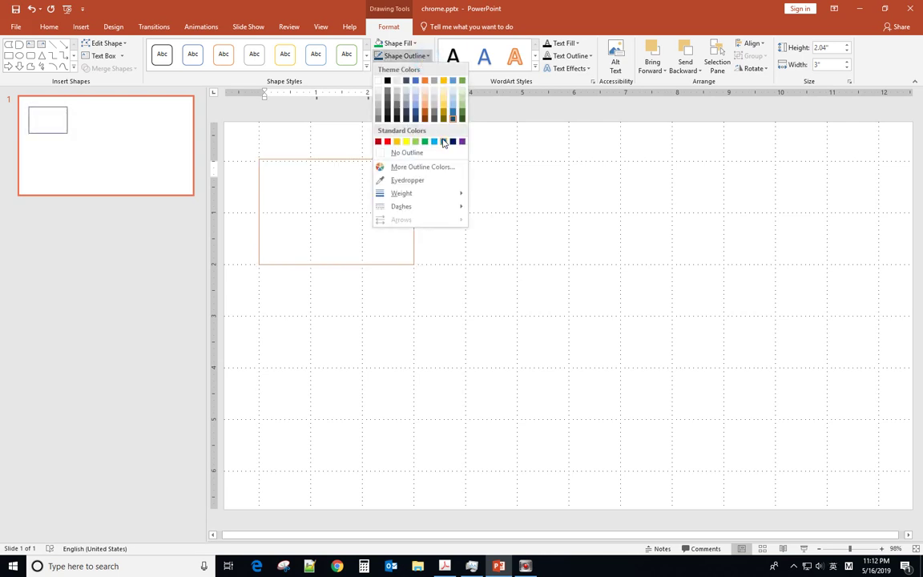
mouse_move(447, 196)
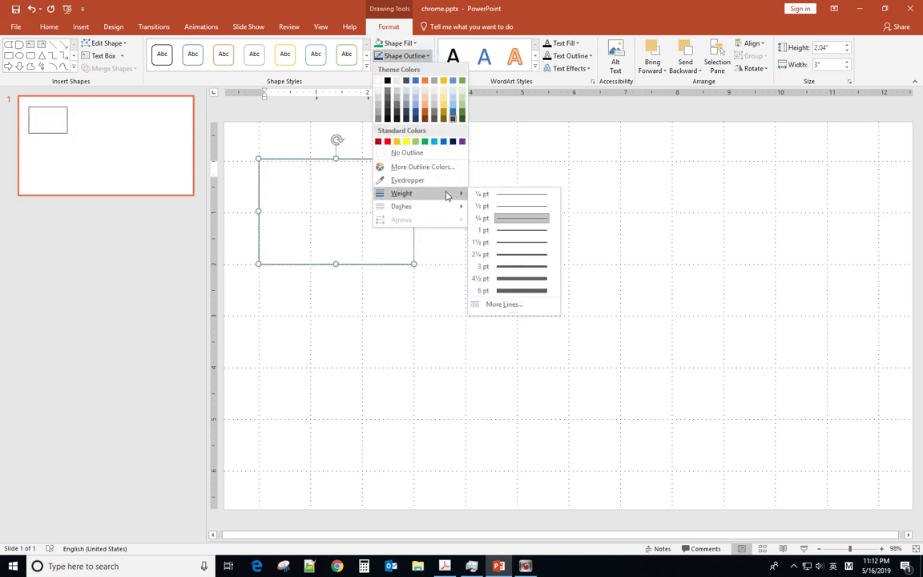
left_click(513, 293)
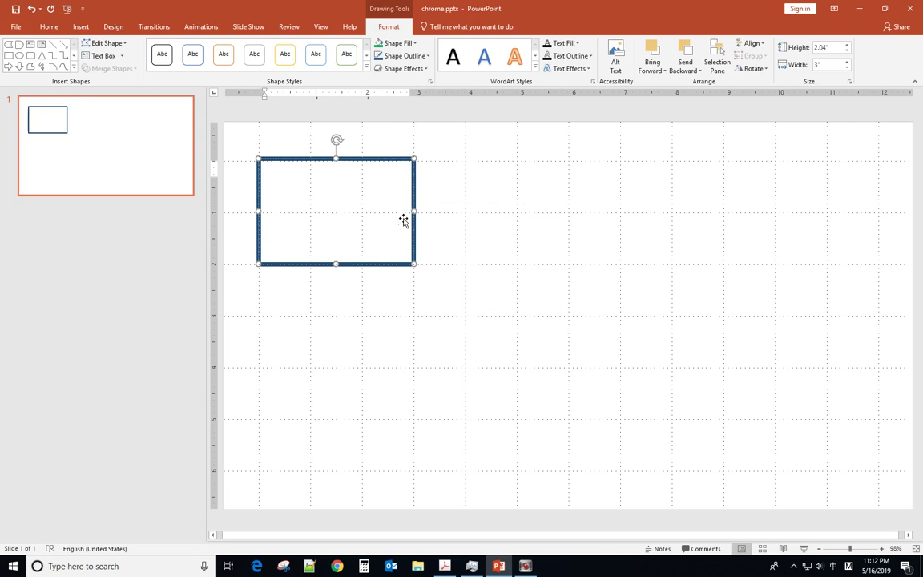
Step: Duplicate slide 1 with its outlined text box
left_click(170, 171)
right_click(170, 170)
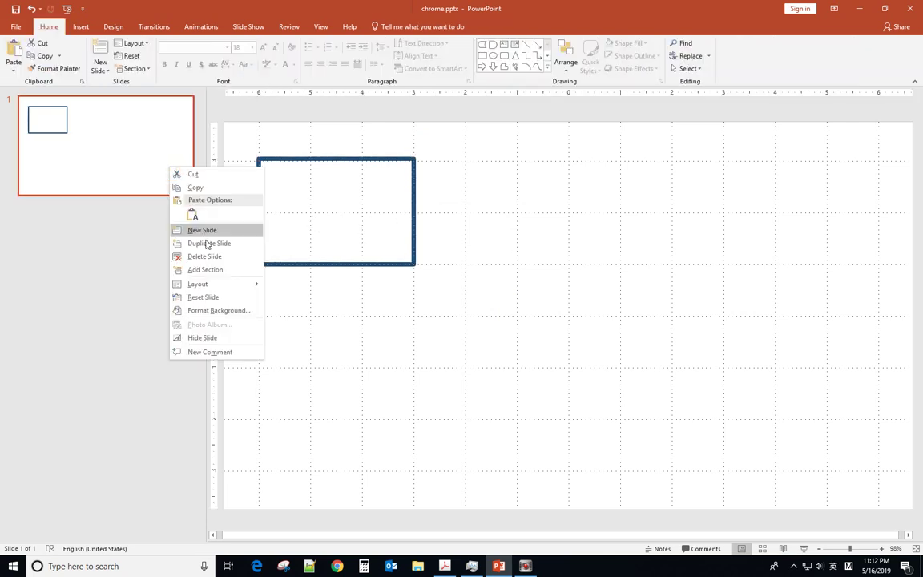
left_click(207, 248)
Step: Alternate between slides 1 and 2 to compare the position and size of the empty outlined boxes
left_click(151, 169)
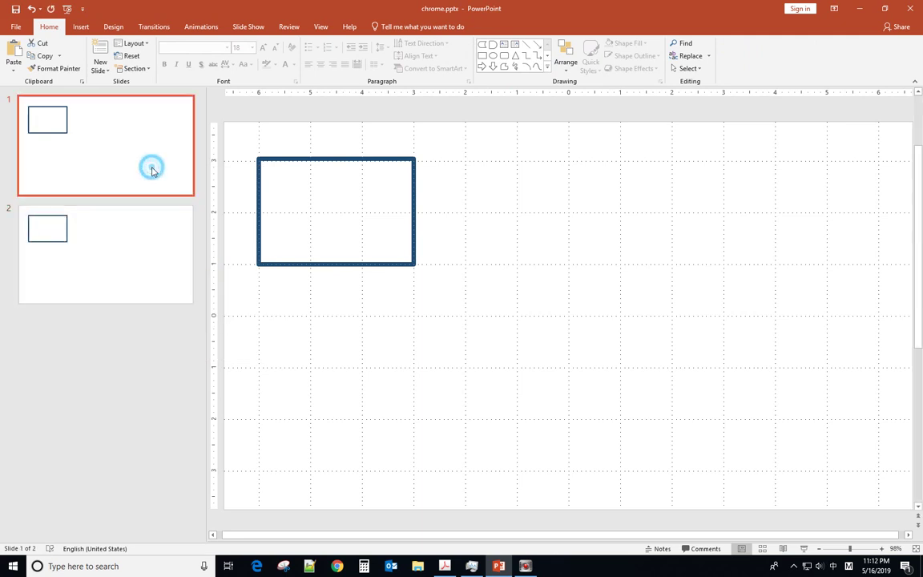
left_click(132, 248)
left_click(154, 173)
left_click(138, 262)
left_click(144, 177)
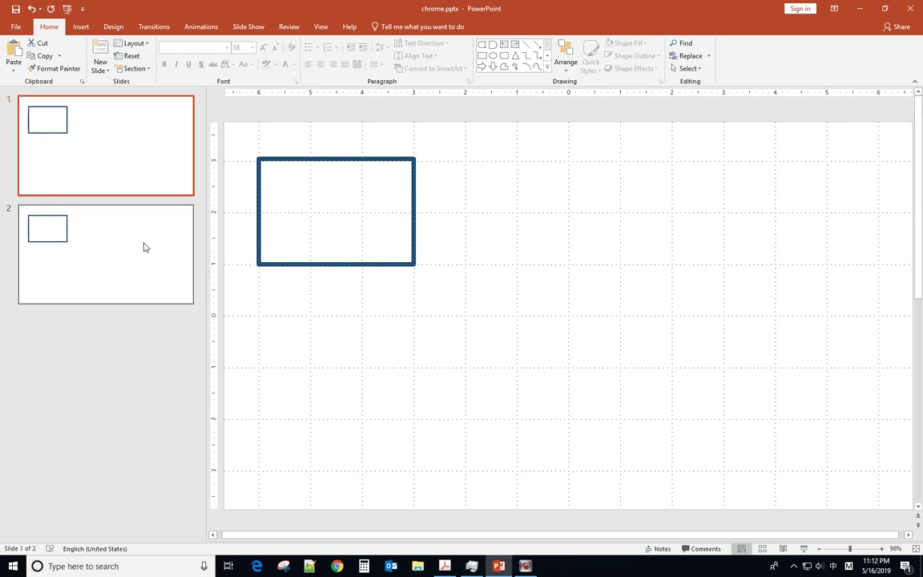
left_click(140, 240)
left_click(156, 173)
left_click(337, 208)
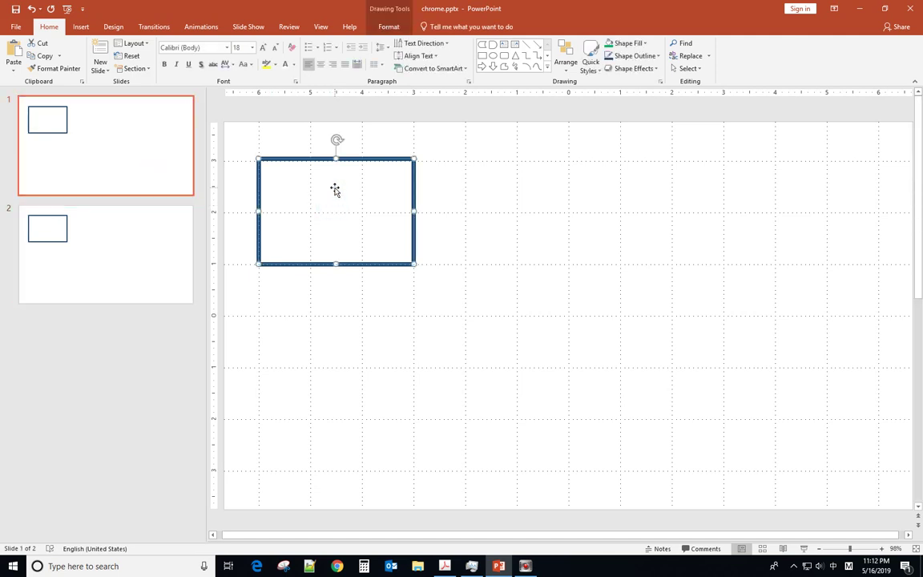
right_click(335, 189)
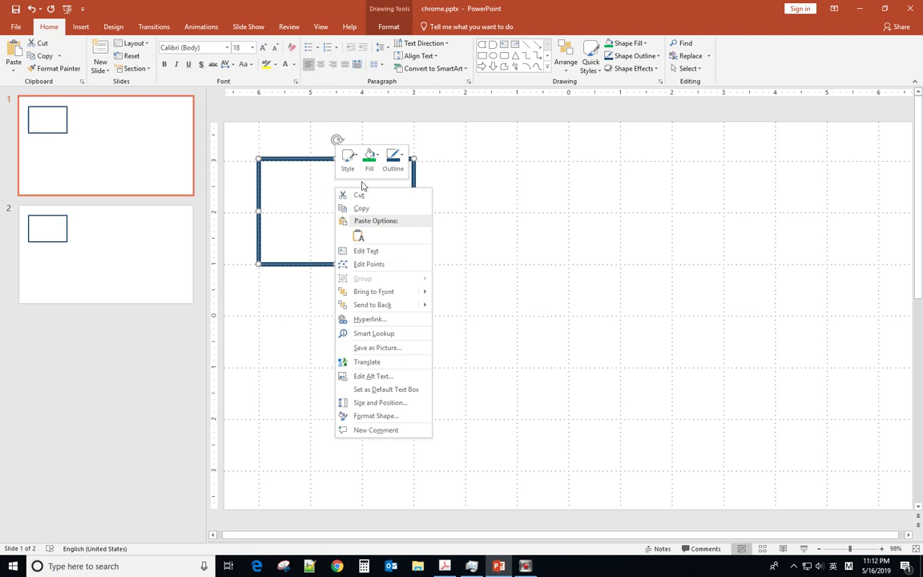
left_click(372, 158)
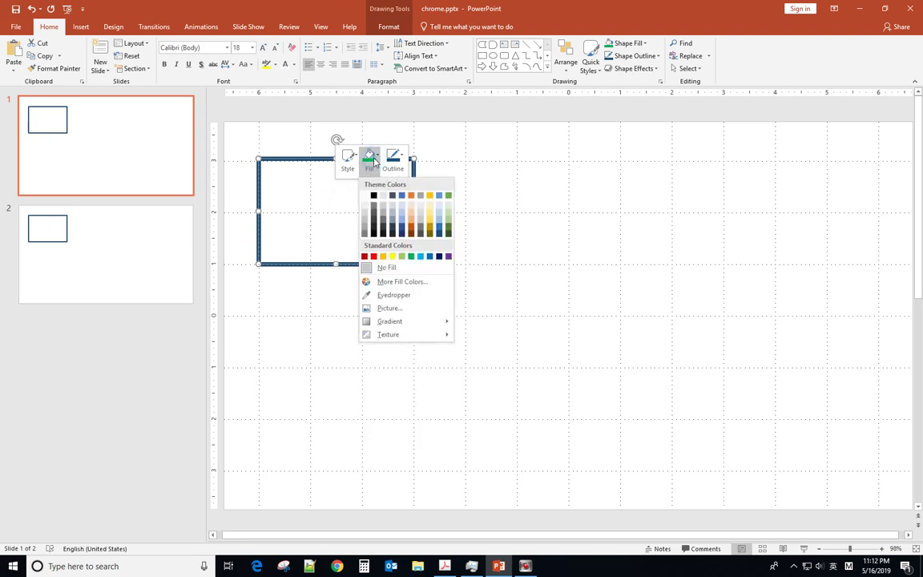
left_click(389, 309)
left_click(343, 261)
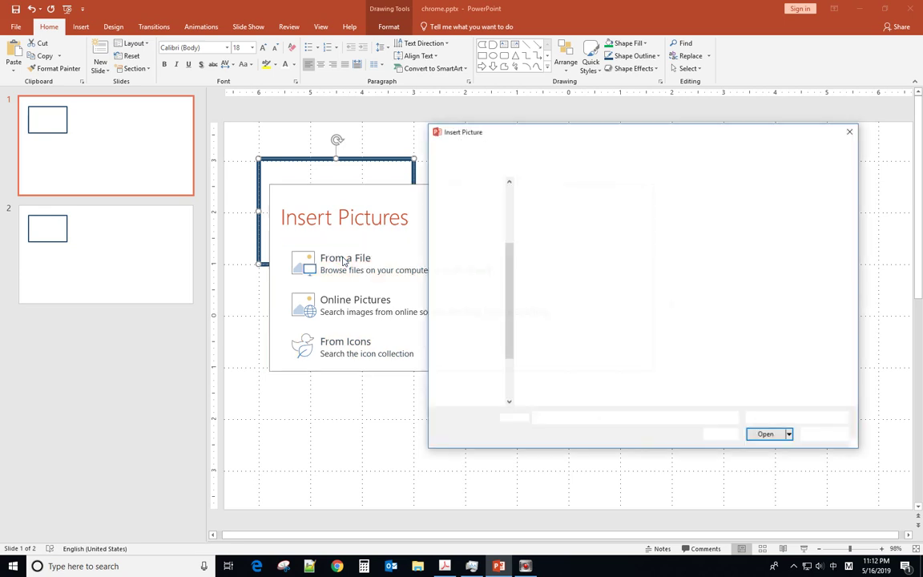
left_click(800, 200)
left_click(765, 437)
Step: Fill the outlined box on slide 2 with the picture file DOM_Security_Lock_and_Key.jpg
left_click(98, 276)
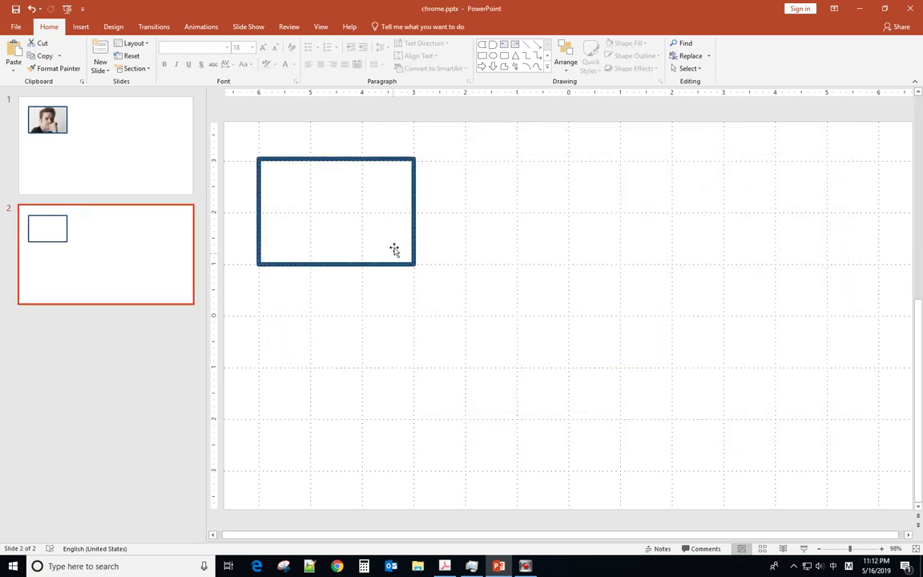
left_click(335, 216)
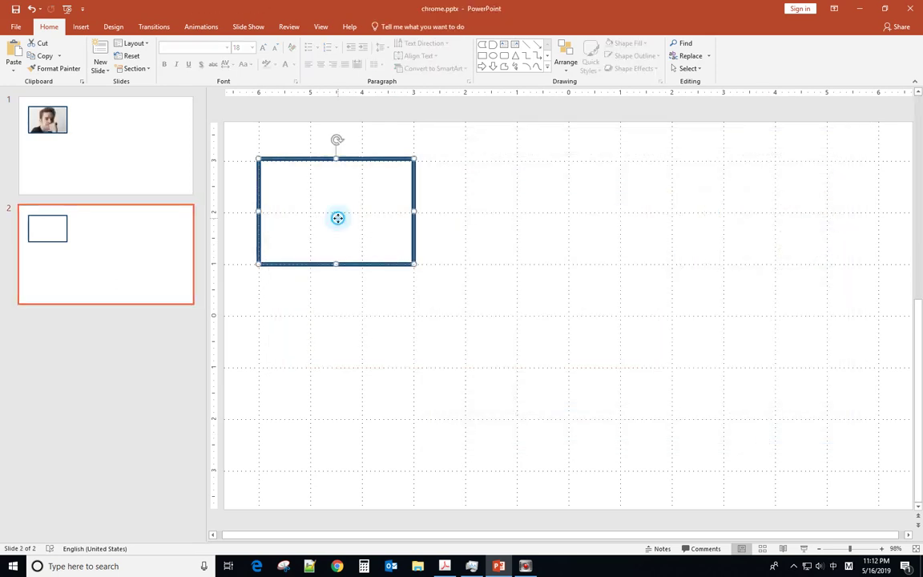
right_click(336, 167)
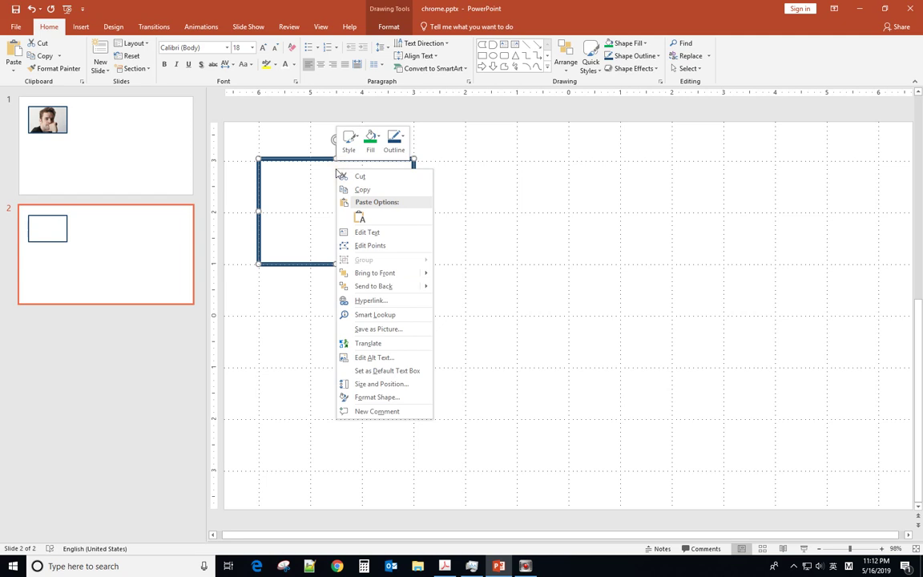
left_click(370, 142)
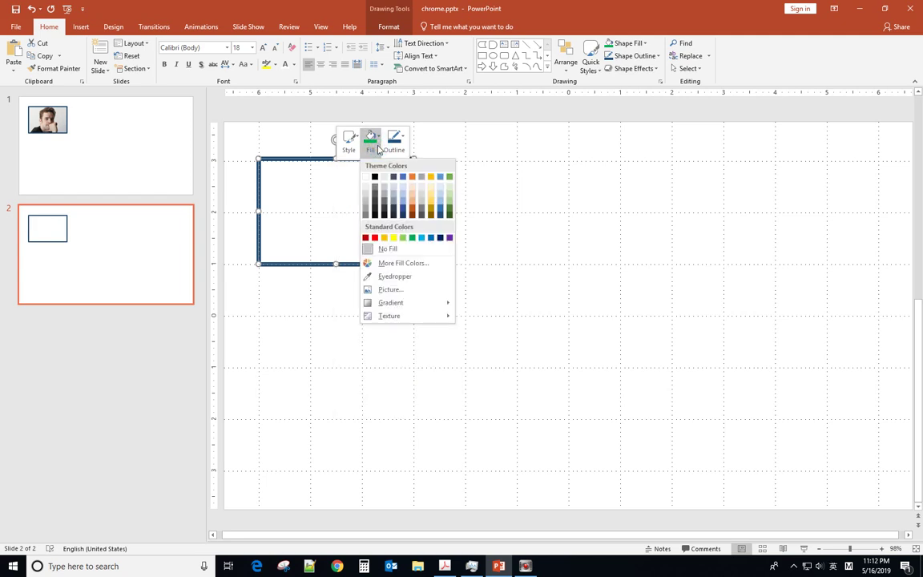
left_click(402, 289)
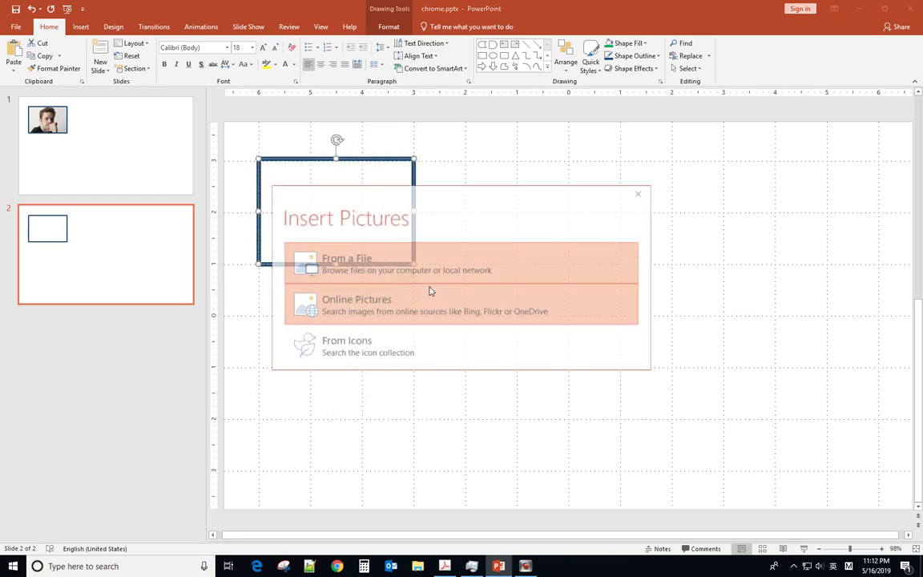
left_click(365, 267)
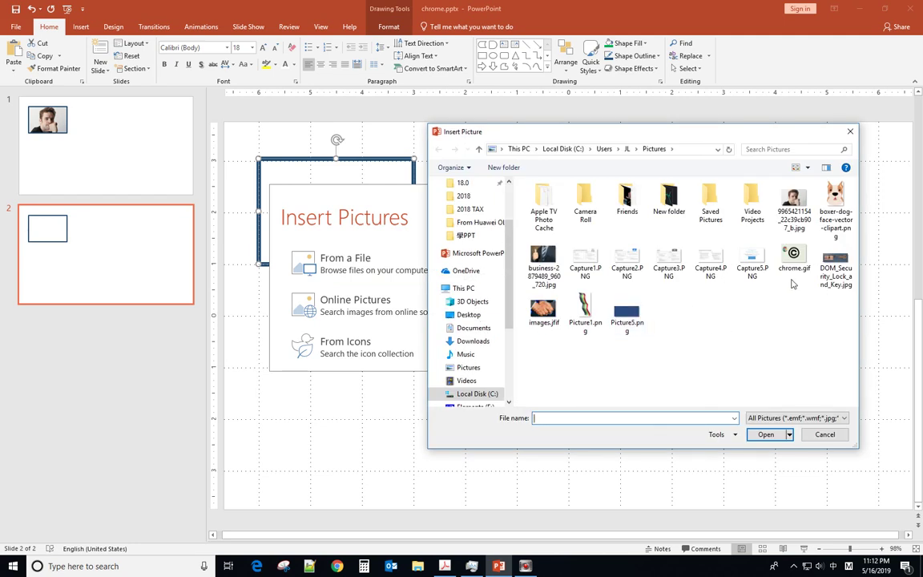
left_click(836, 263)
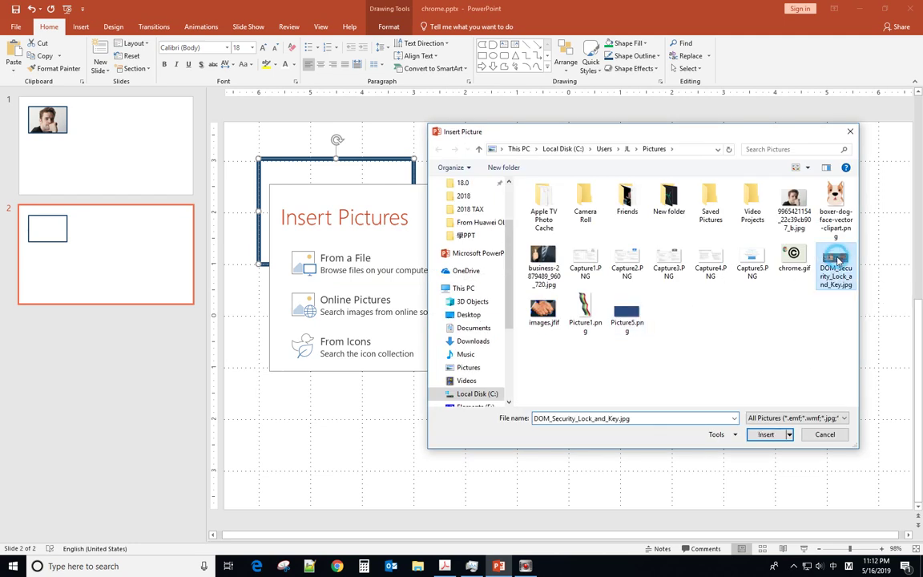
left_click(764, 436)
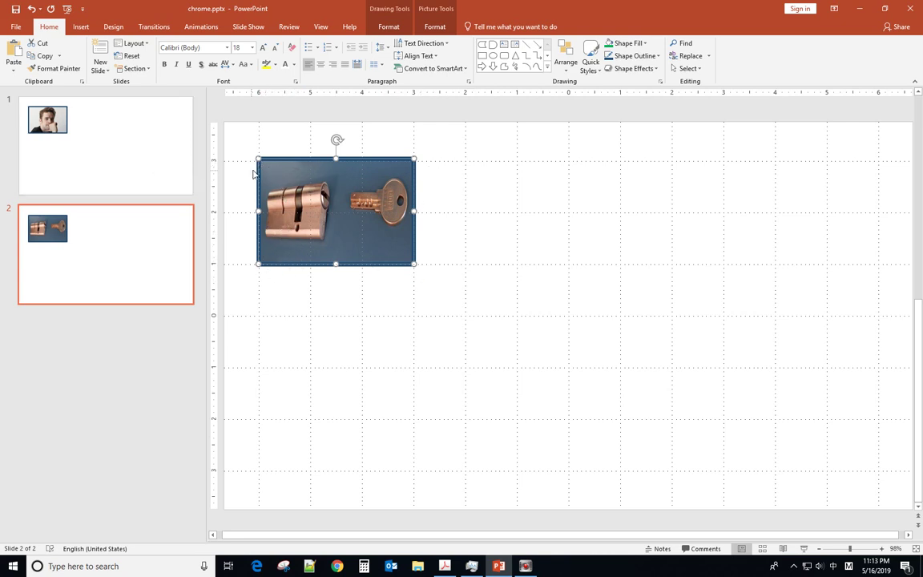
Step: Alternate between the portrait slide and the lock-and-key slide to compare the size and position of their pictures
left_click(128, 141)
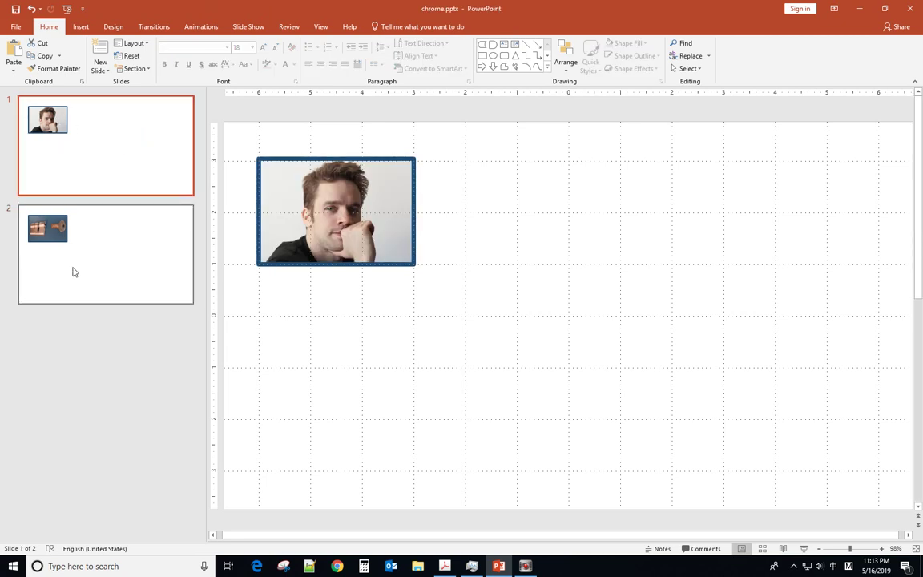
left_click(78, 264)
left_click(117, 169)
left_click(116, 235)
left_click(134, 173)
left_click(134, 228)
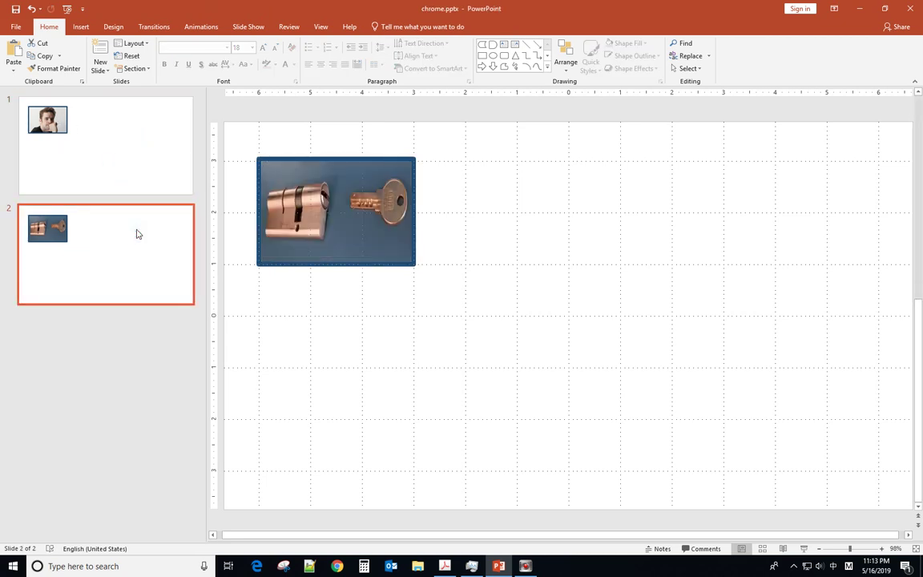